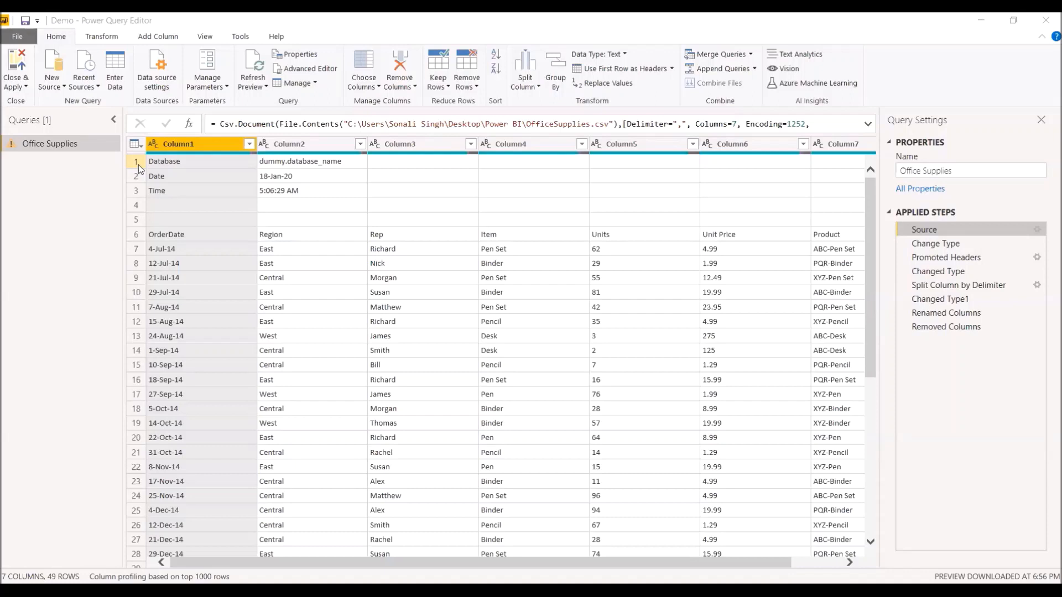
Remove the top 5 rows of the Office Supplies query, inserting the operation right after the Source step.
drag(449, 95, 487, 93)
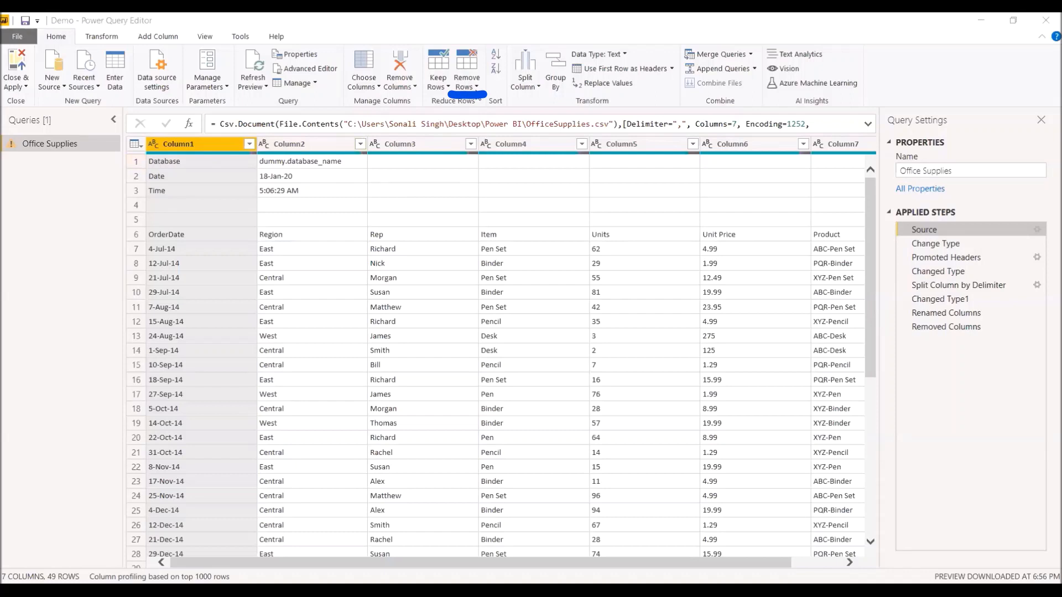
click(477, 87)
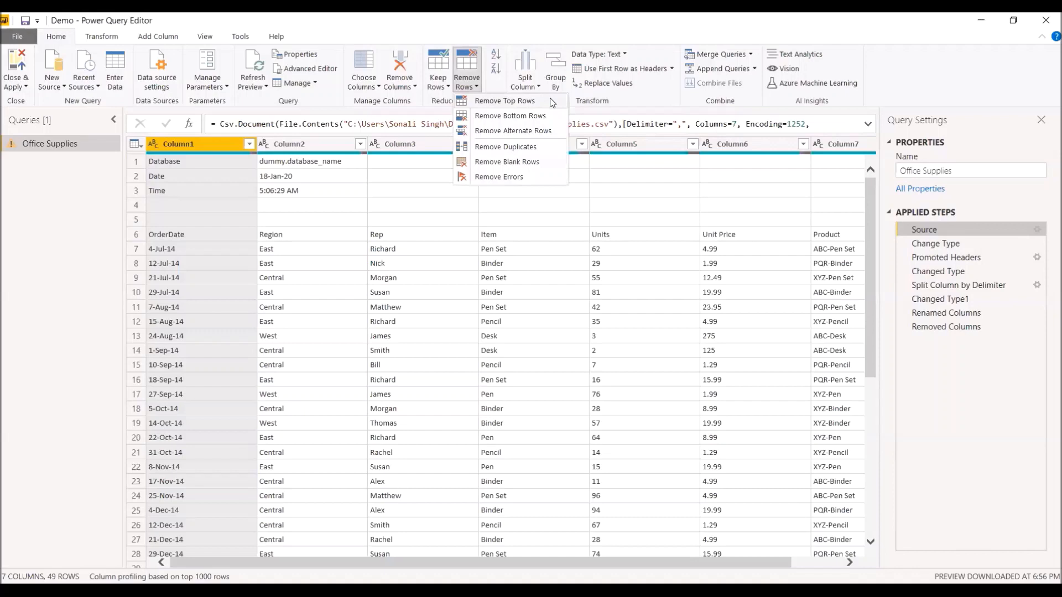
click(552, 101)
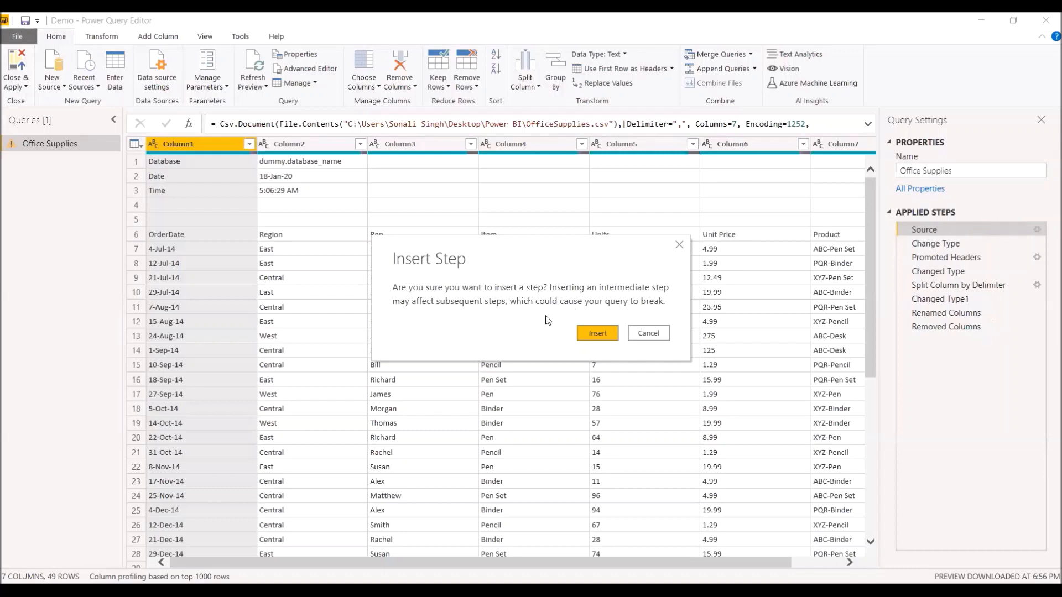
click(596, 335)
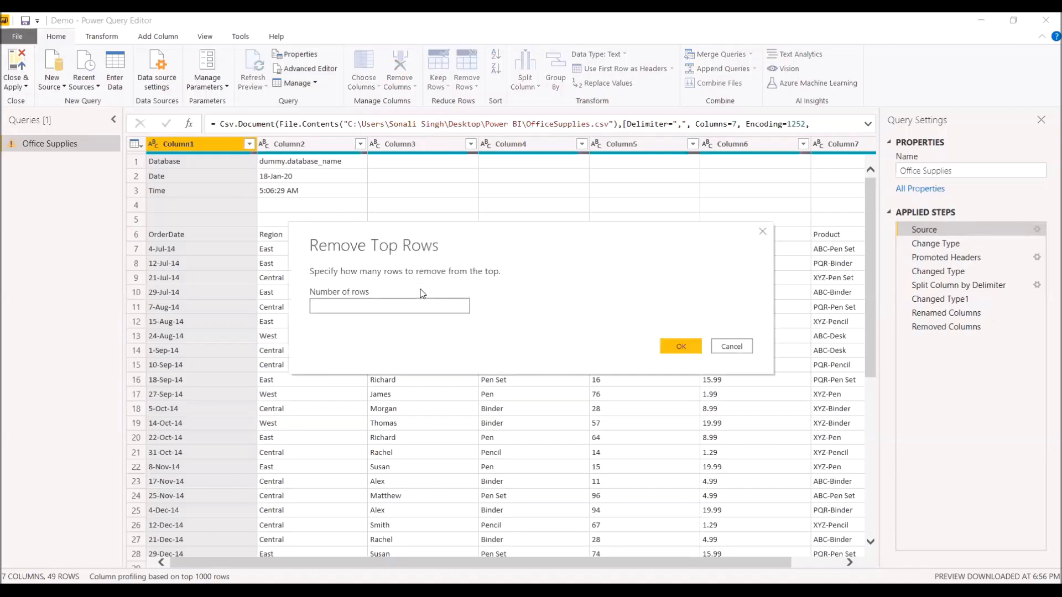
text(5)
click(686, 346)
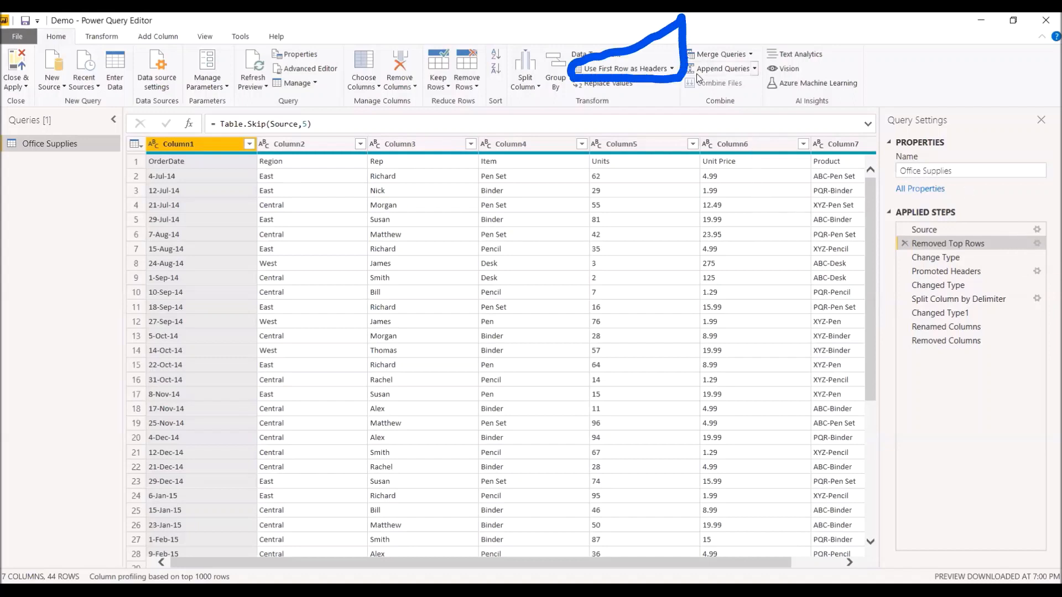
Insert steps that promote the first row to column headers and set the OrderDate column's data type to Date.
click(658, 71)
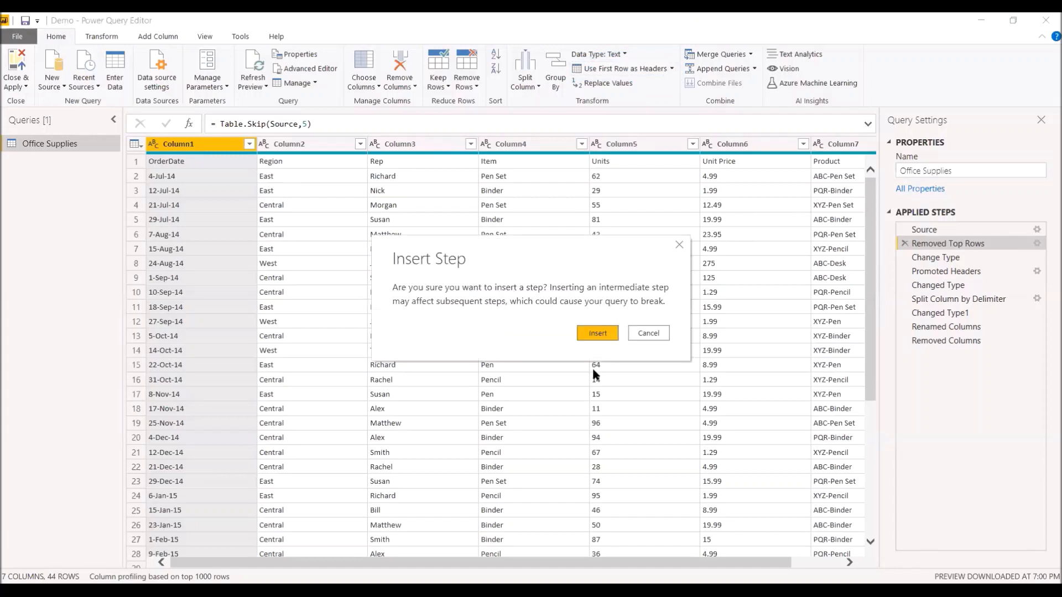
click(596, 333)
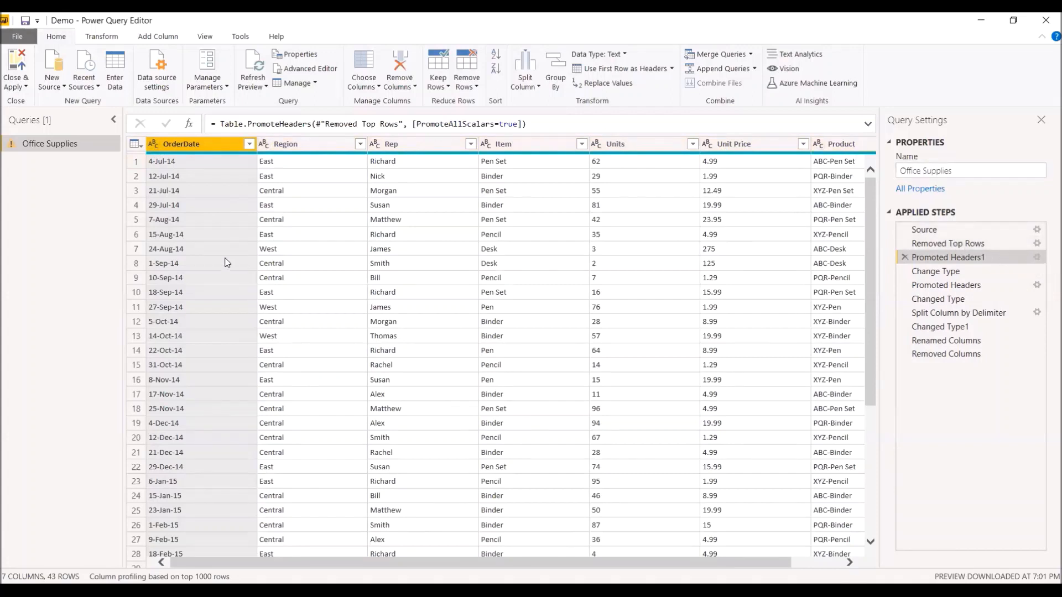
click(152, 147)
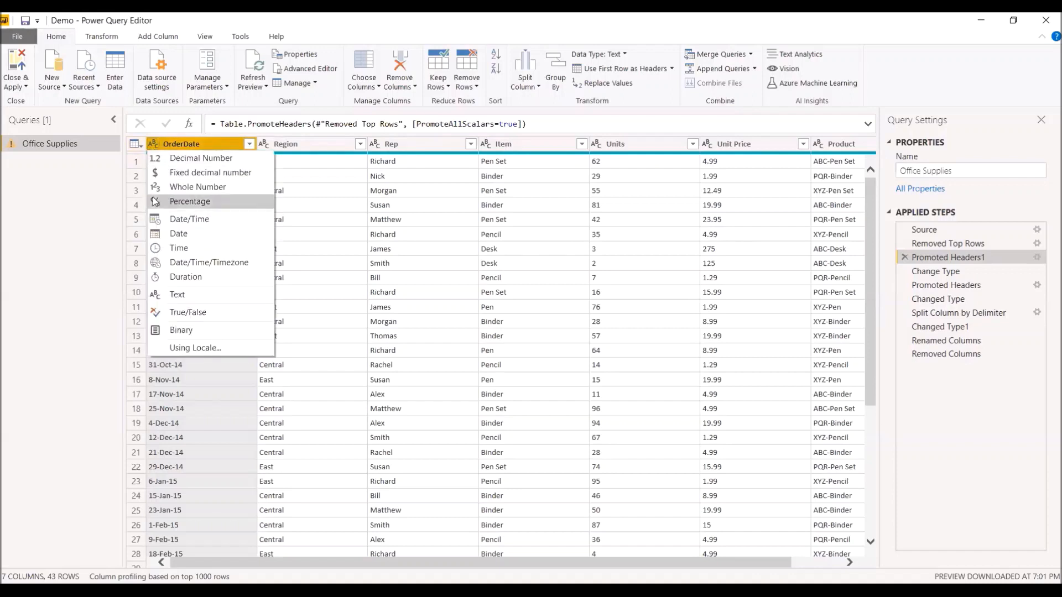
click(182, 234)
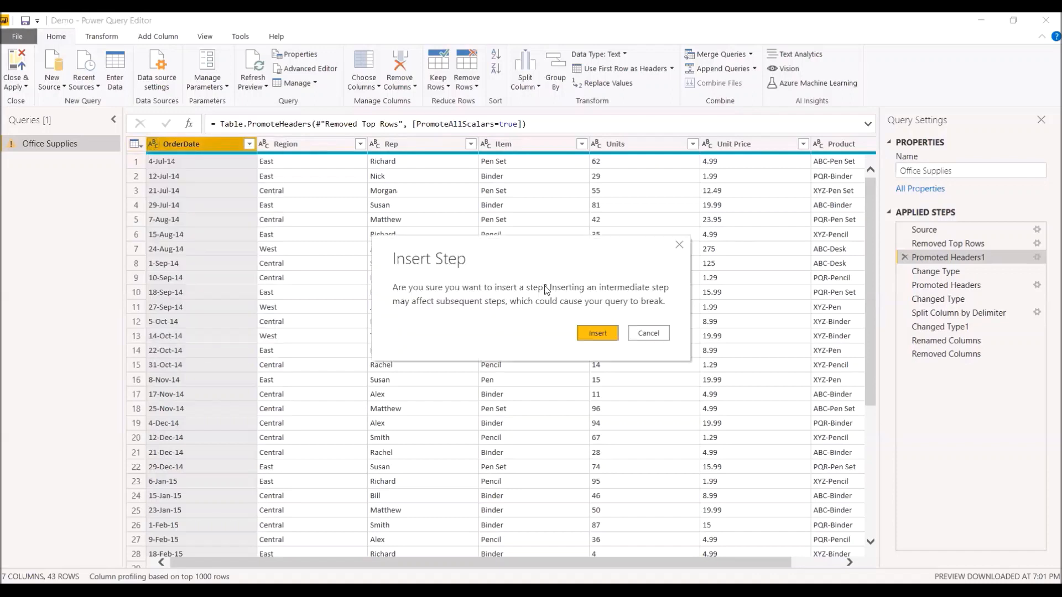
click(598, 333)
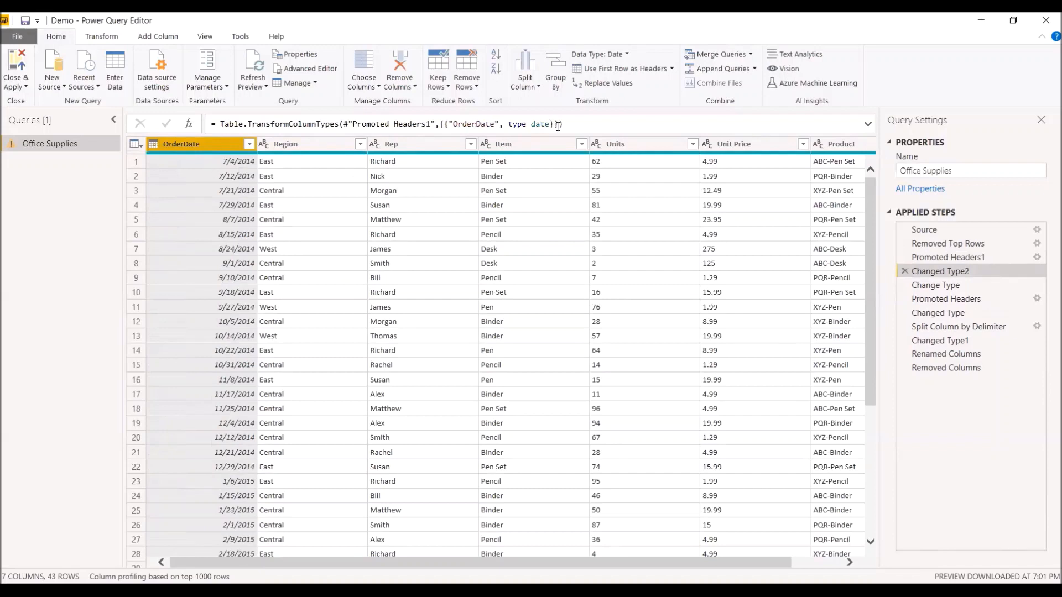
Set the Units column's data type to Whole Number and the Unit Price column's to Decimal Number.
click(598, 145)
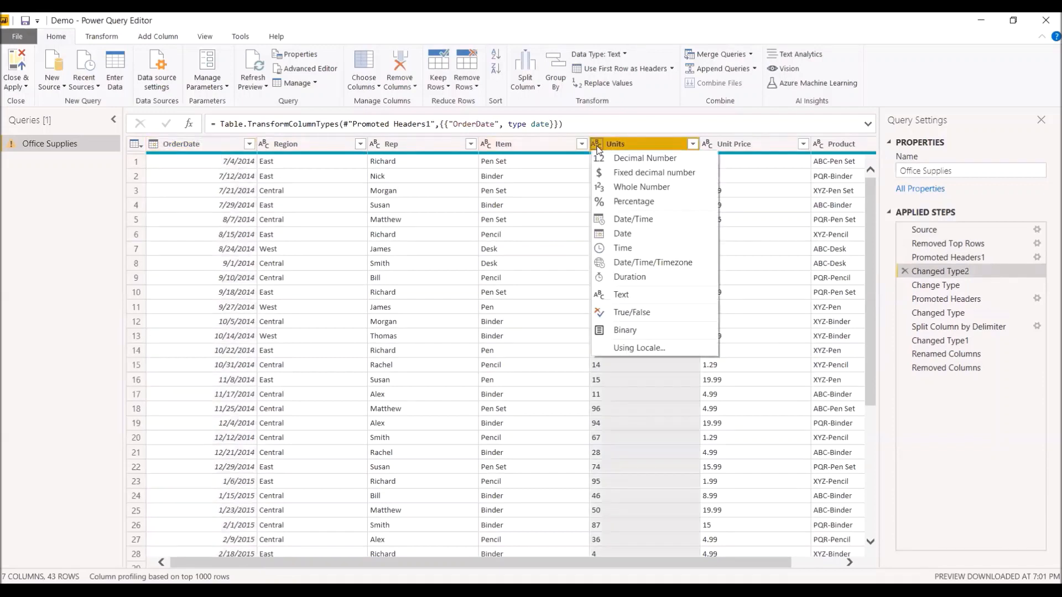
click(628, 190)
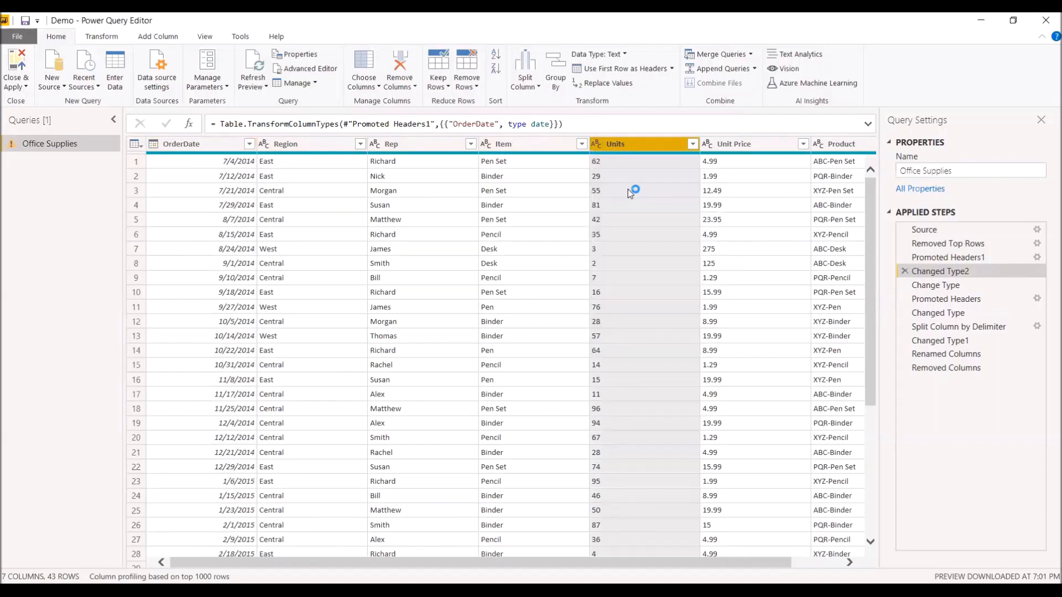
click(589, 334)
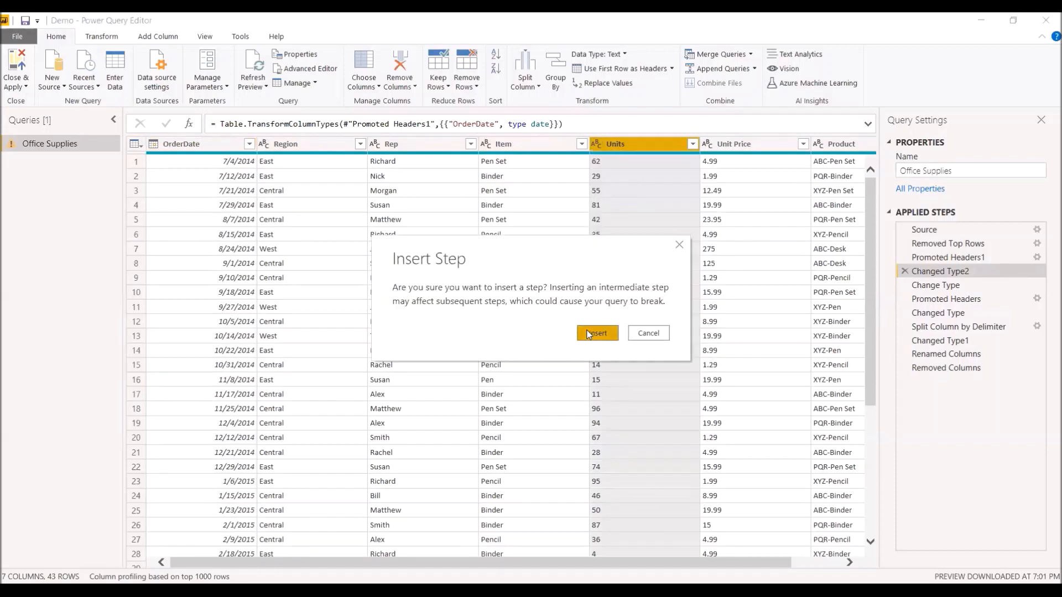
click(707, 145)
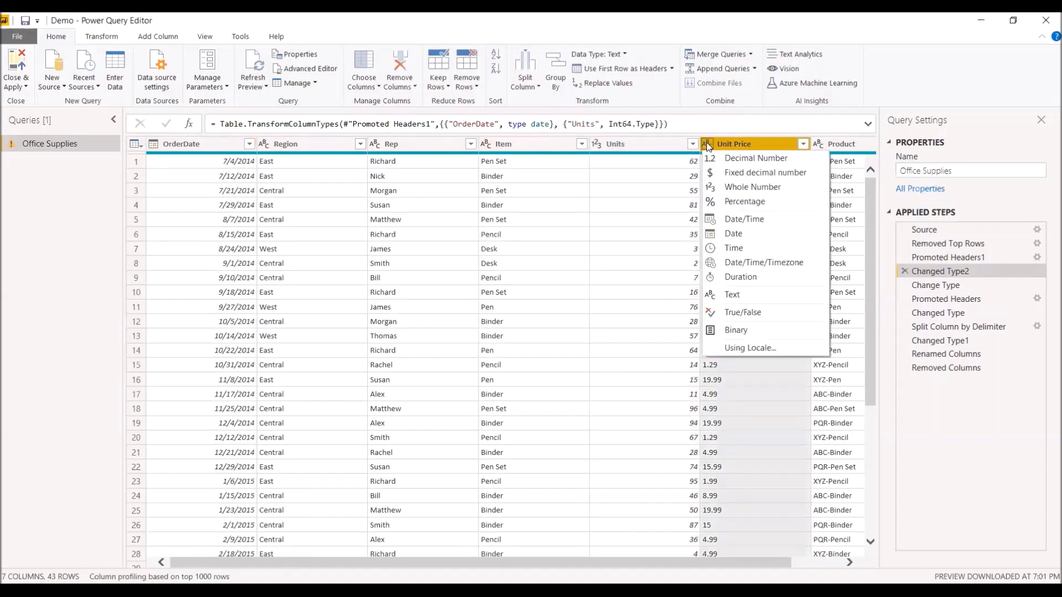
click(739, 159)
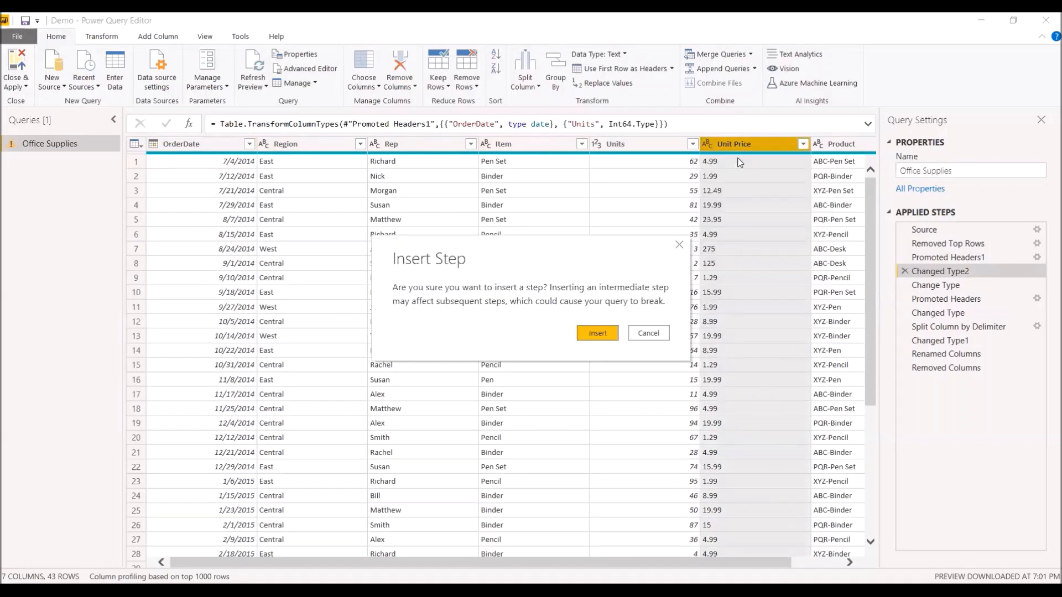
click(607, 334)
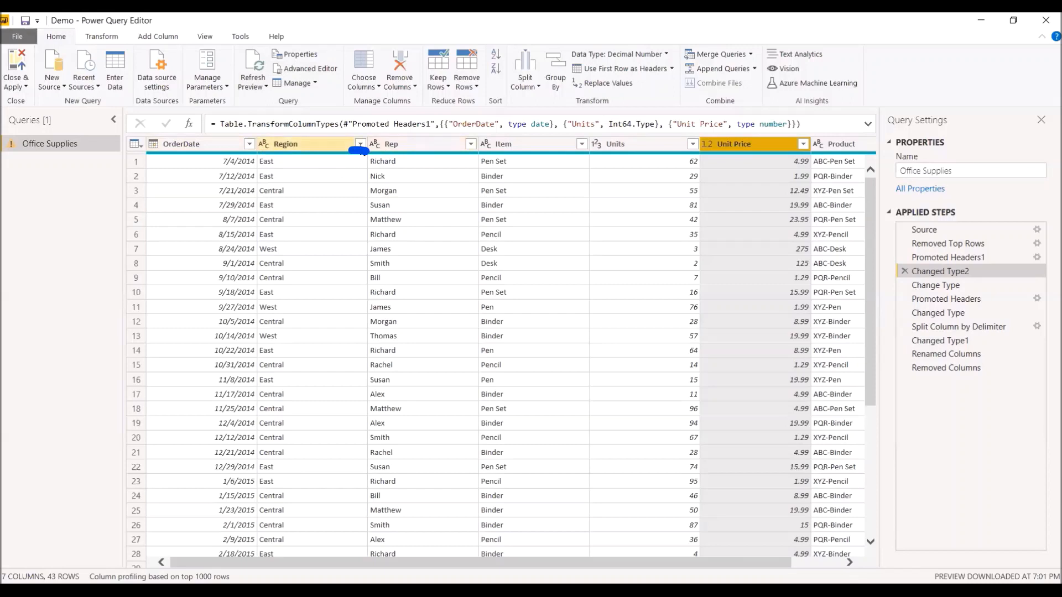
Filter the Region column to exclude Central, keeping East and West.
click(360, 145)
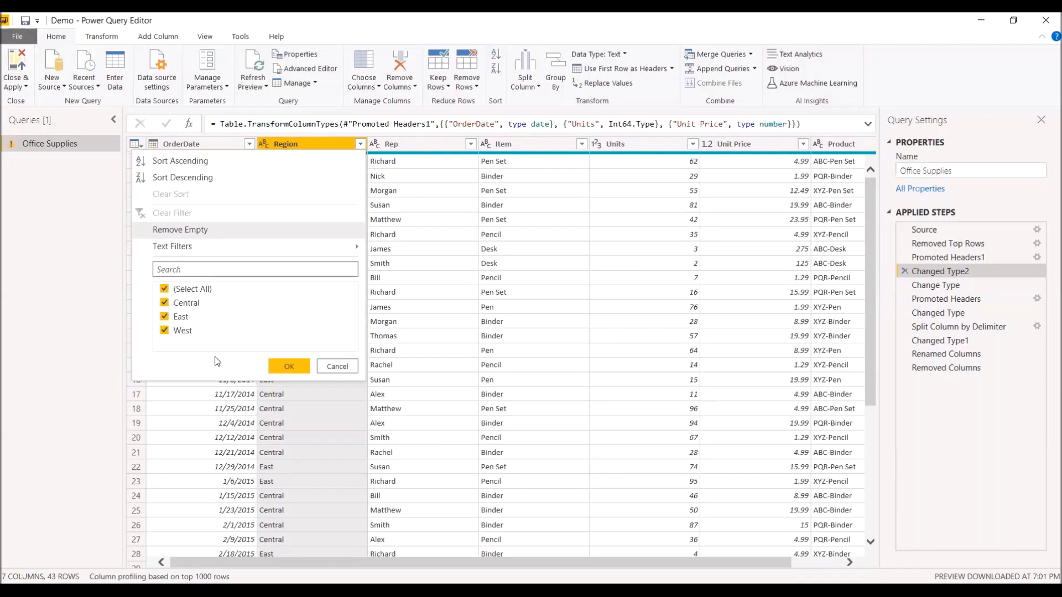
click(165, 303)
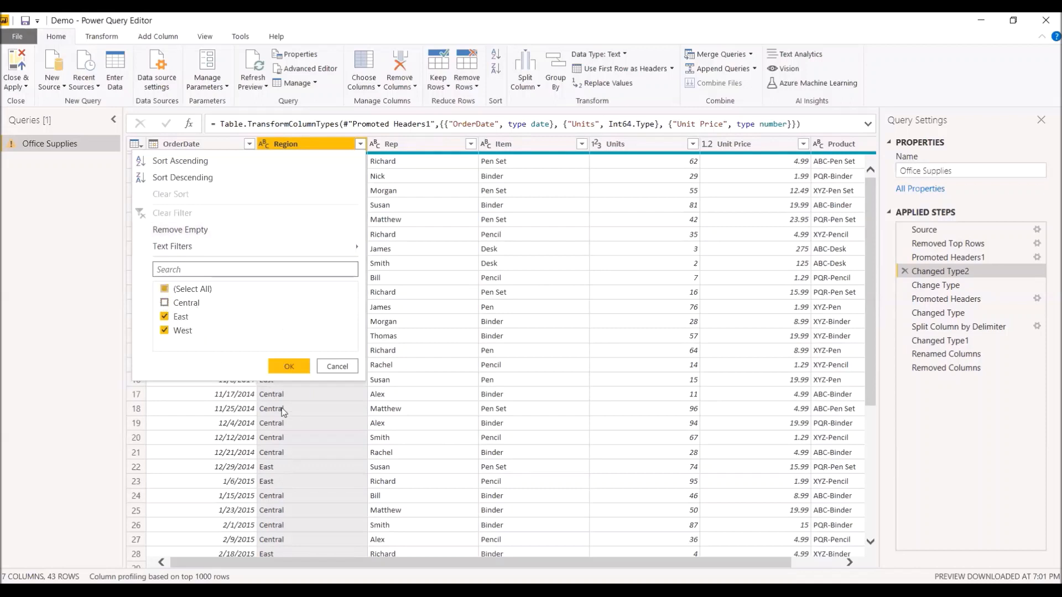
click(280, 369)
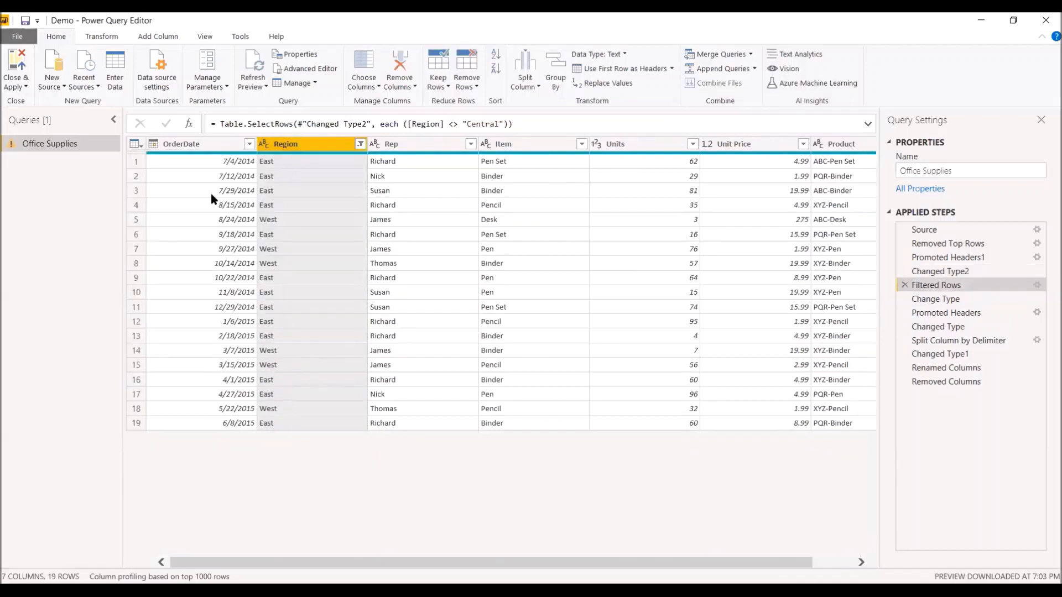
click(947, 272)
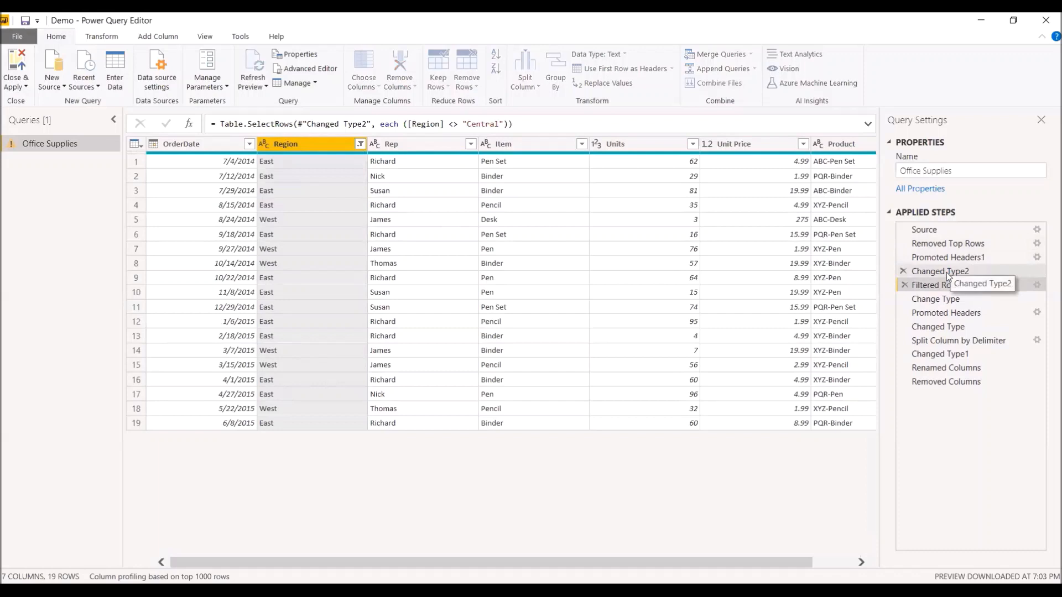
click(948, 286)
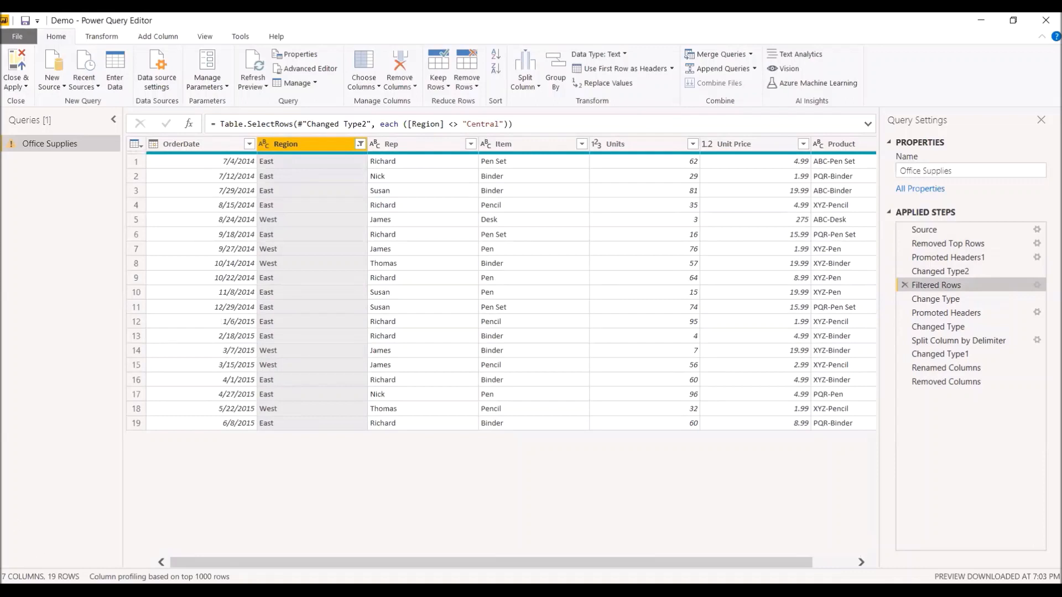
drag(42, 581, 71, 585)
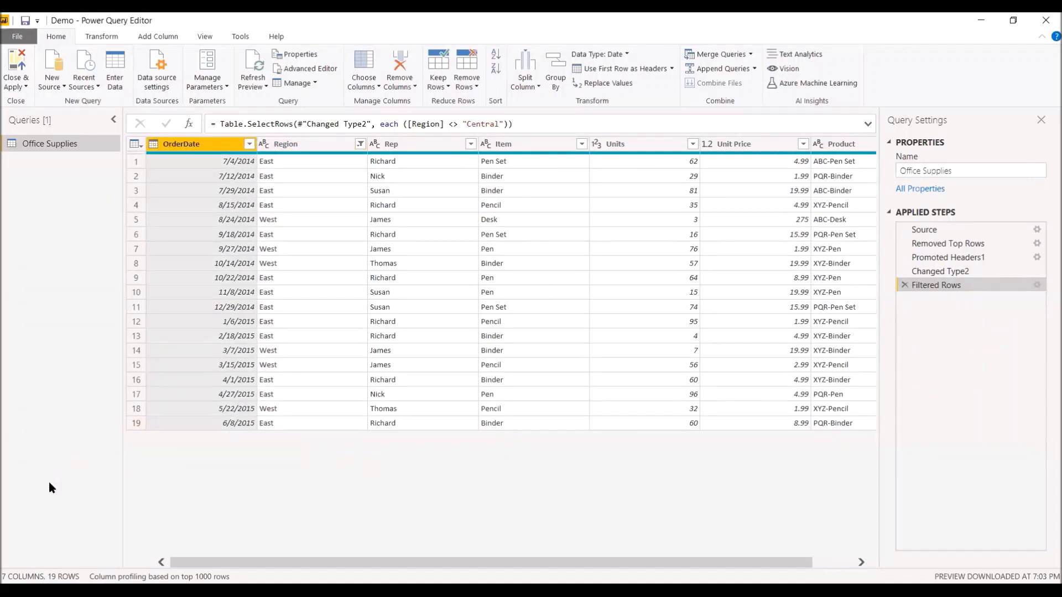
Apply the pending query changes to the data model and close the Power Query Editor.
click(29, 88)
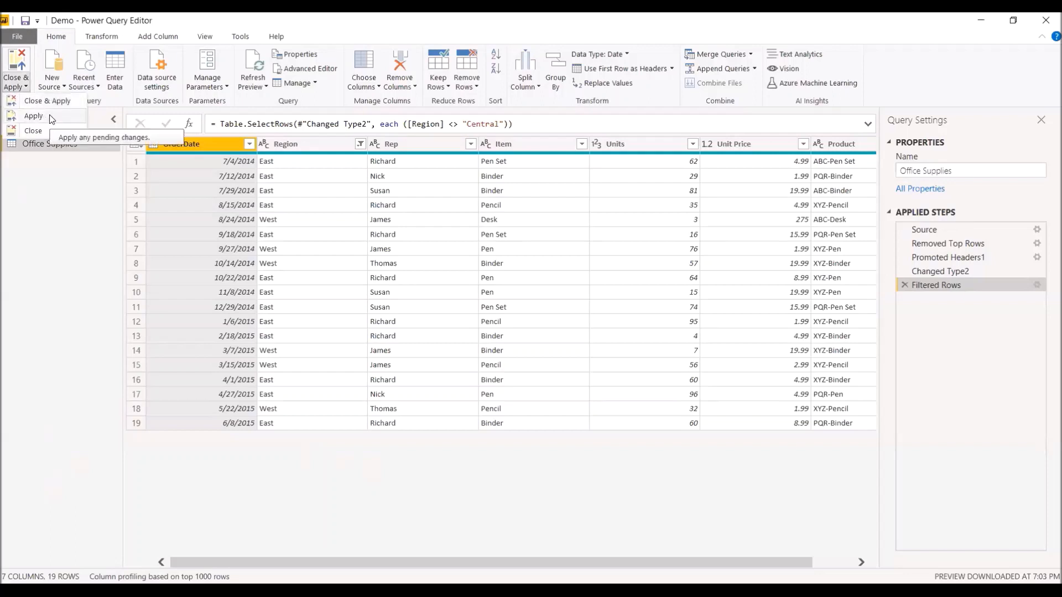
click(34, 116)
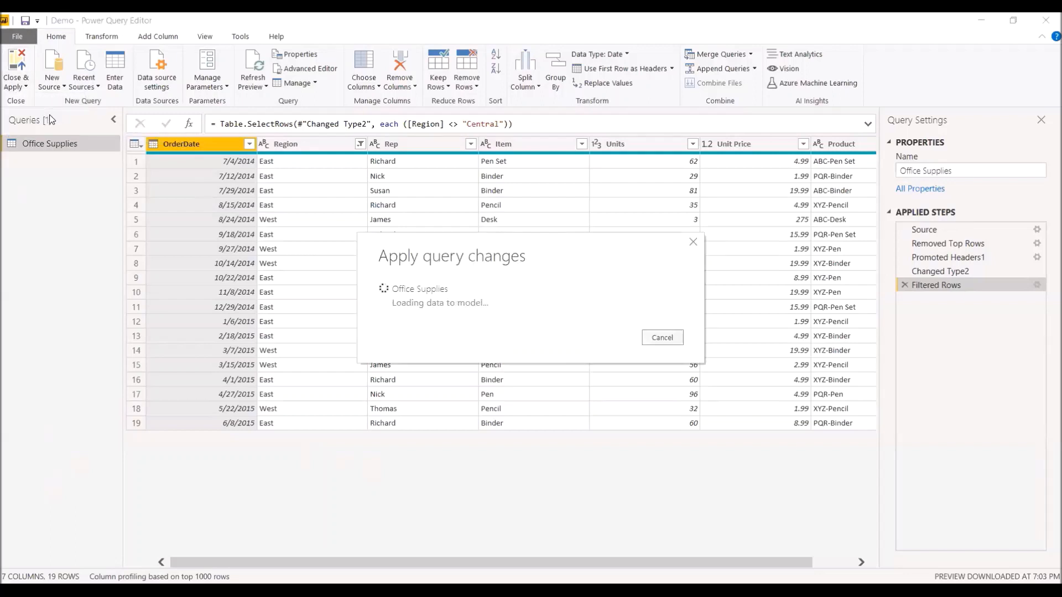
click(23, 87)
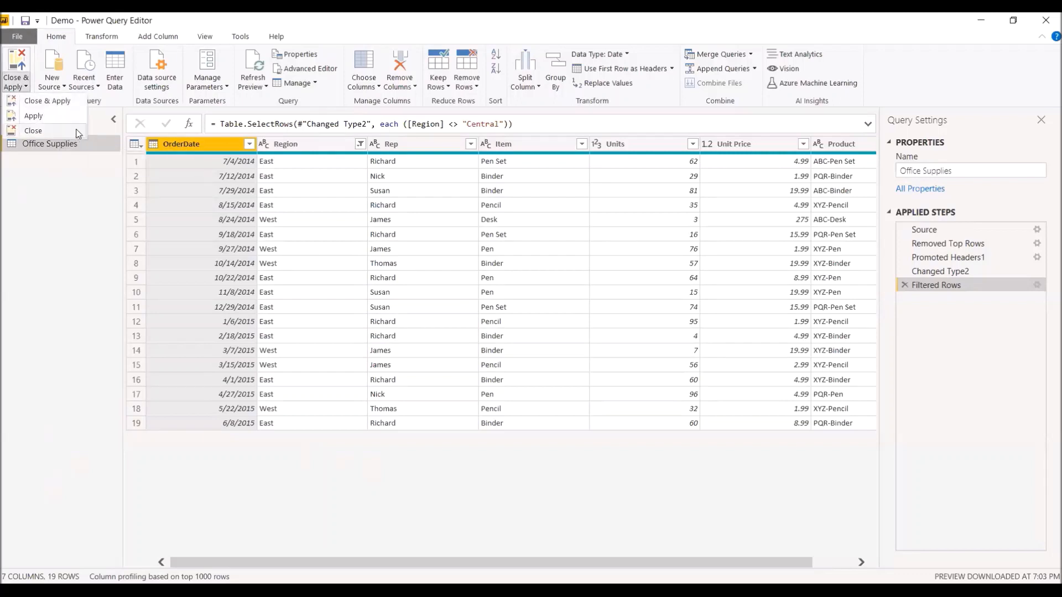
click(78, 134)
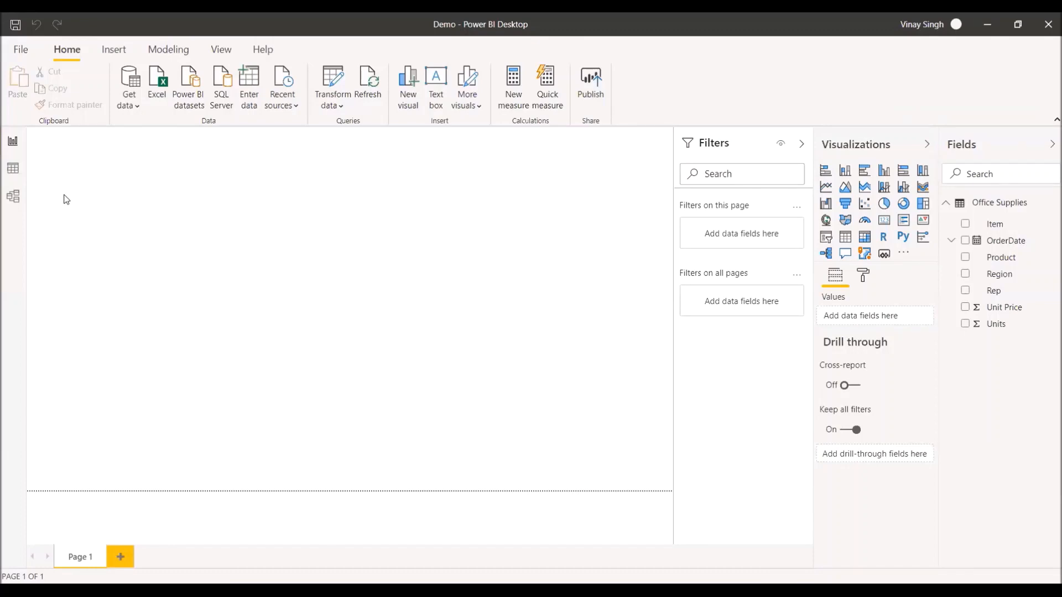
Show the Office Supplies table in Data view and check which values the Region column's filter offers.
click(13, 168)
click(985, 201)
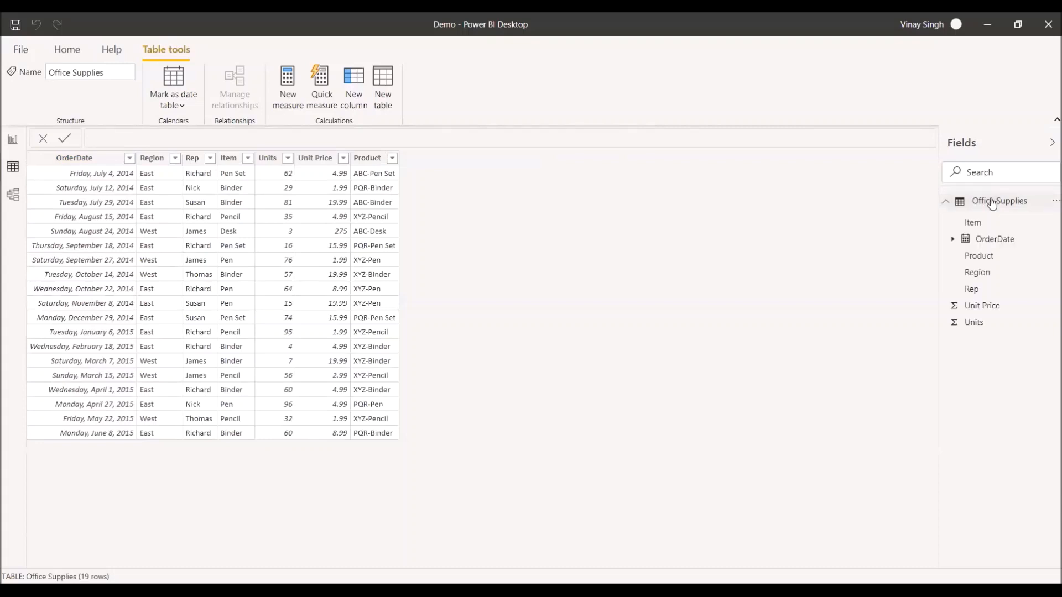
click(175, 159)
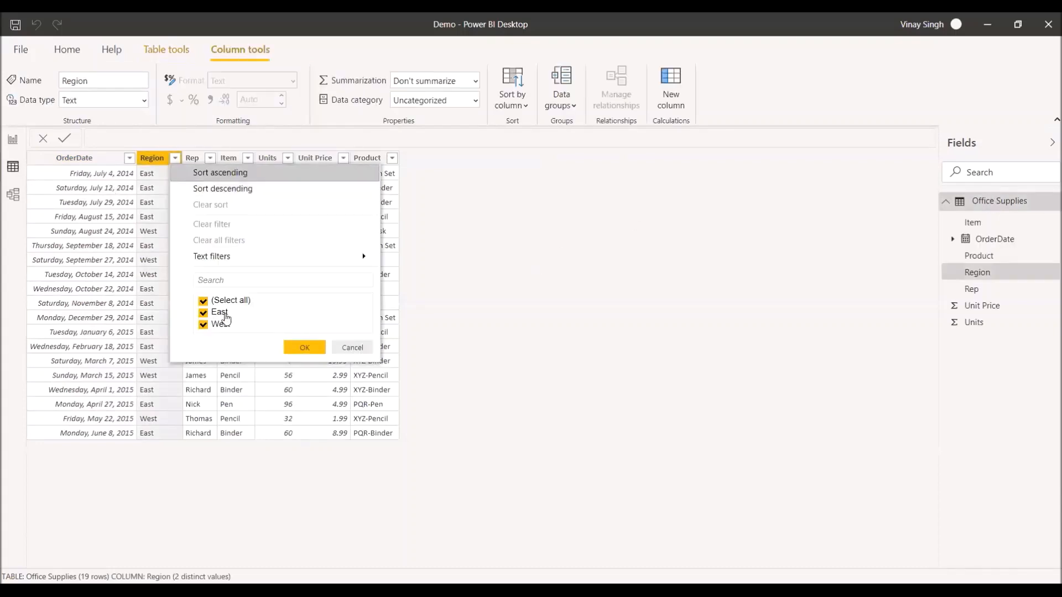
click(525, 235)
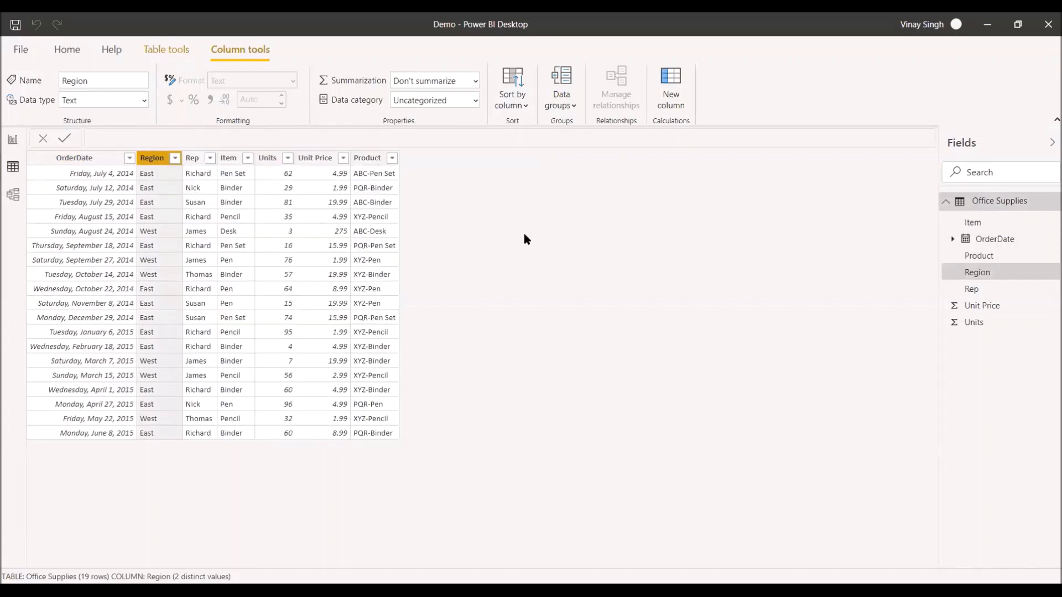